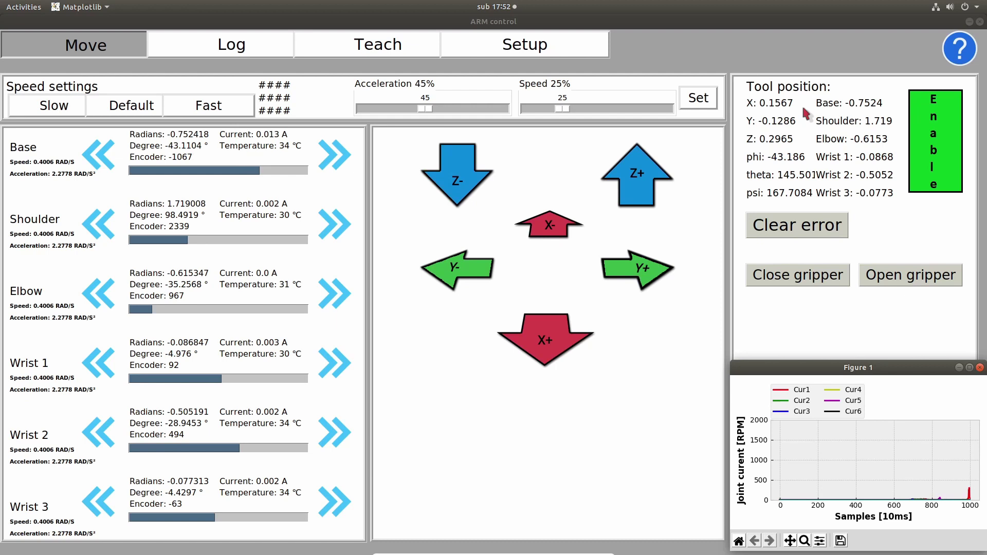
Enable the arm's motors with the green Enable button.
click(936, 144)
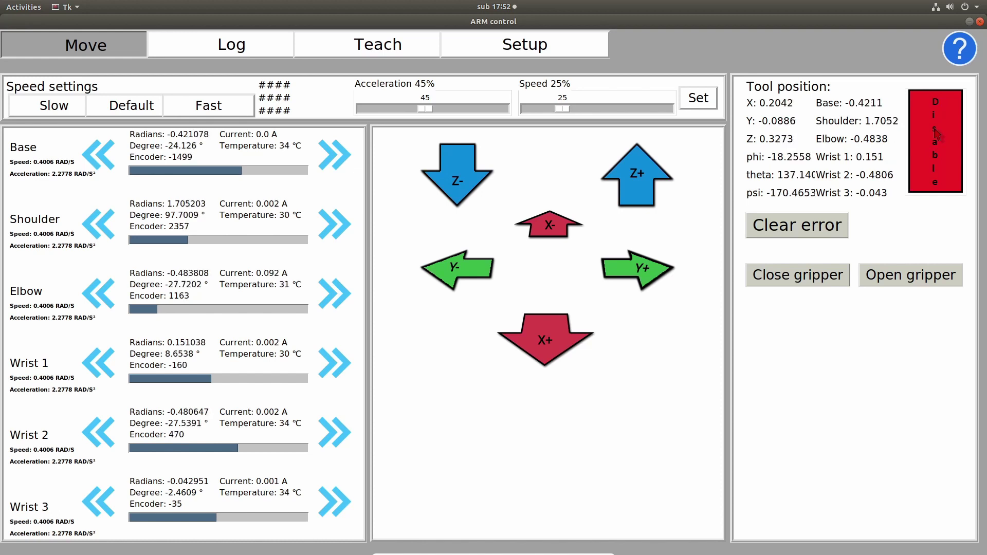
Jog the Base and Shoulder joints back and forth and raise acceleration to 55%.
click(334, 155)
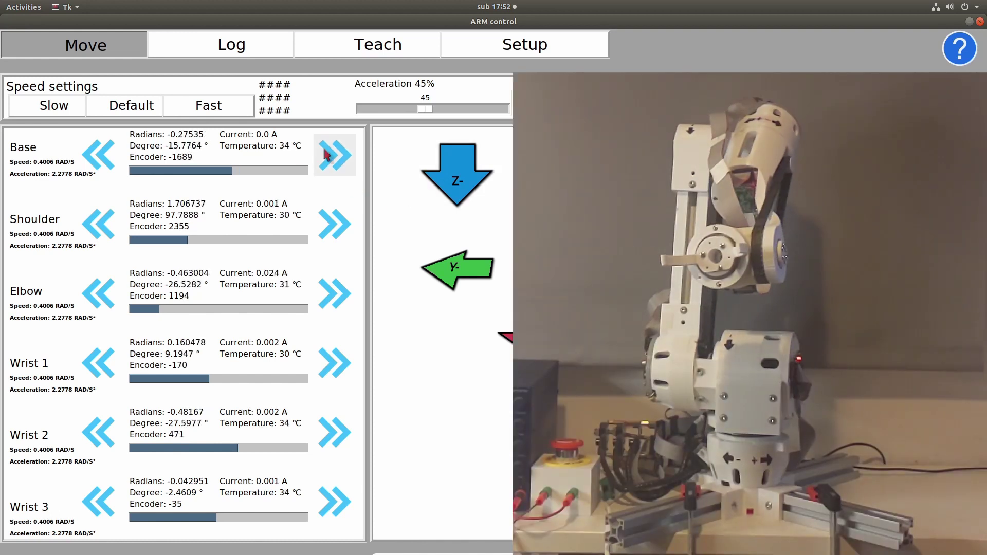
click(101, 157)
click(99, 222)
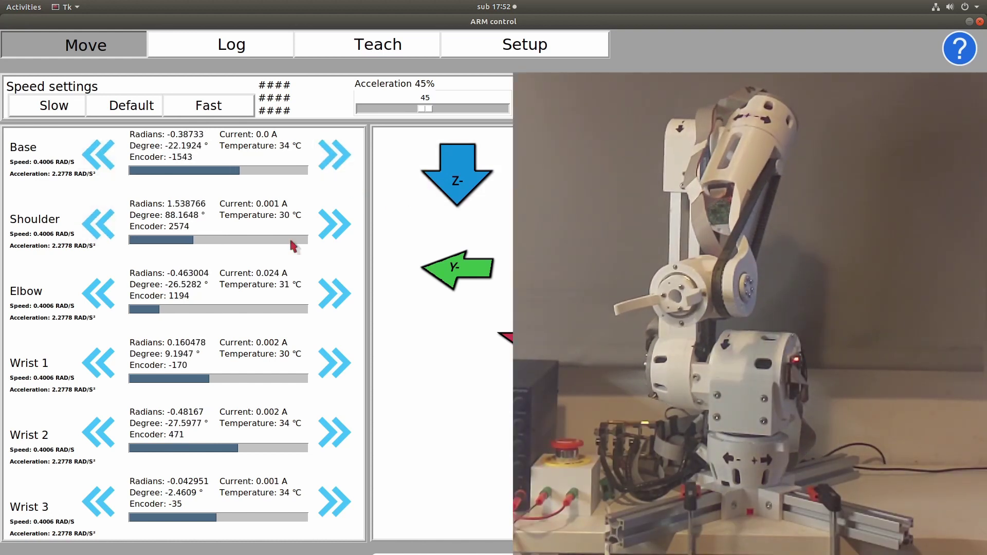
click(325, 238)
drag(431, 110, 441, 117)
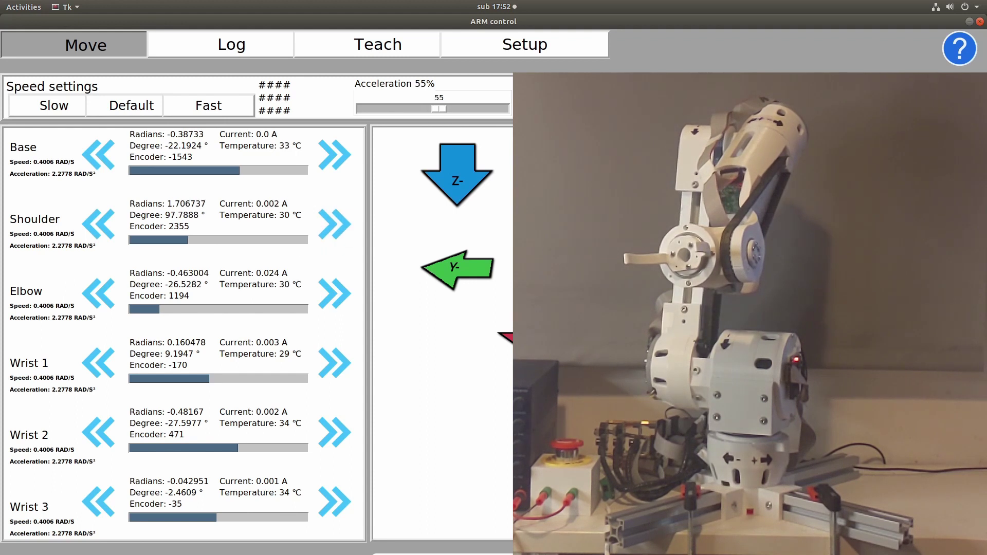
Jog the Base and Shoulder joints positive and negative again.
click(332, 152)
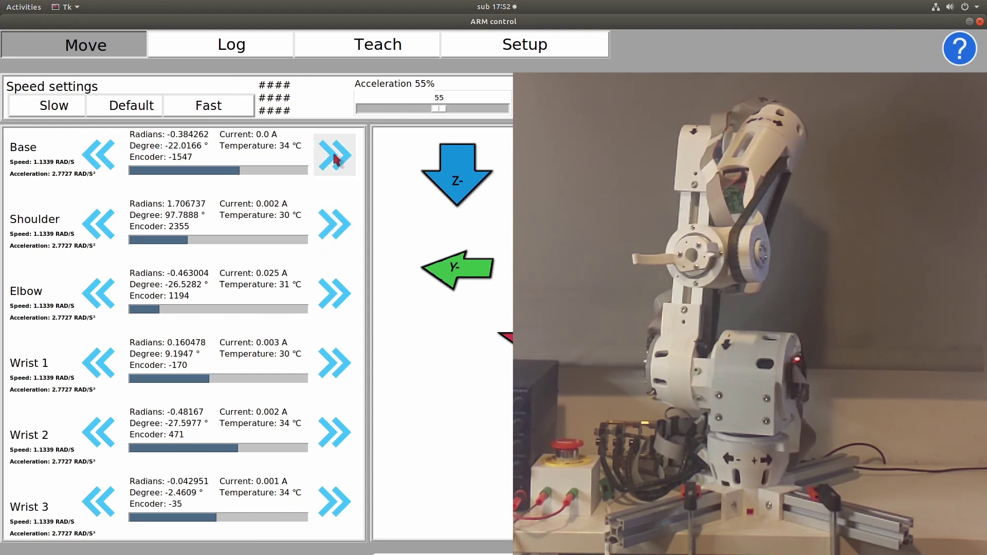
click(96, 154)
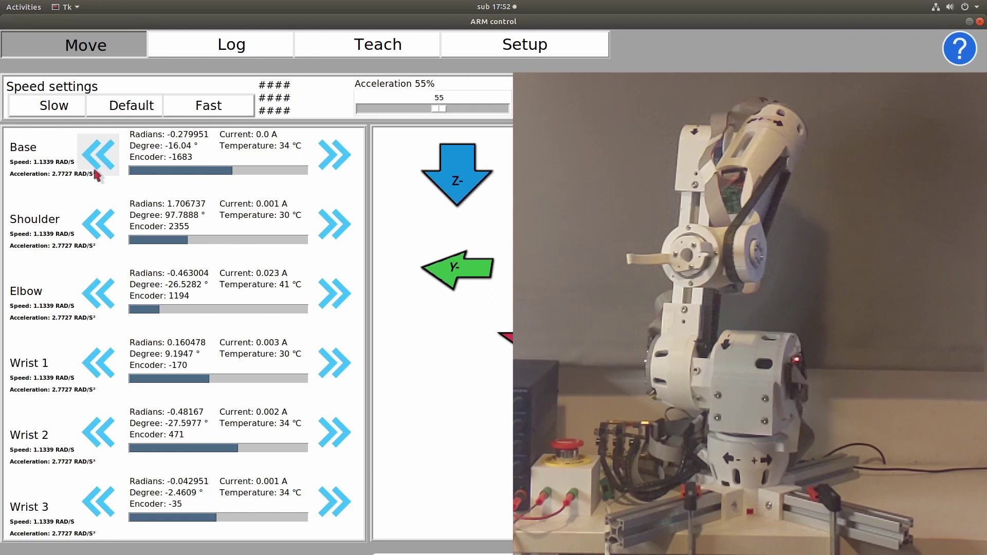
click(99, 223)
click(325, 233)
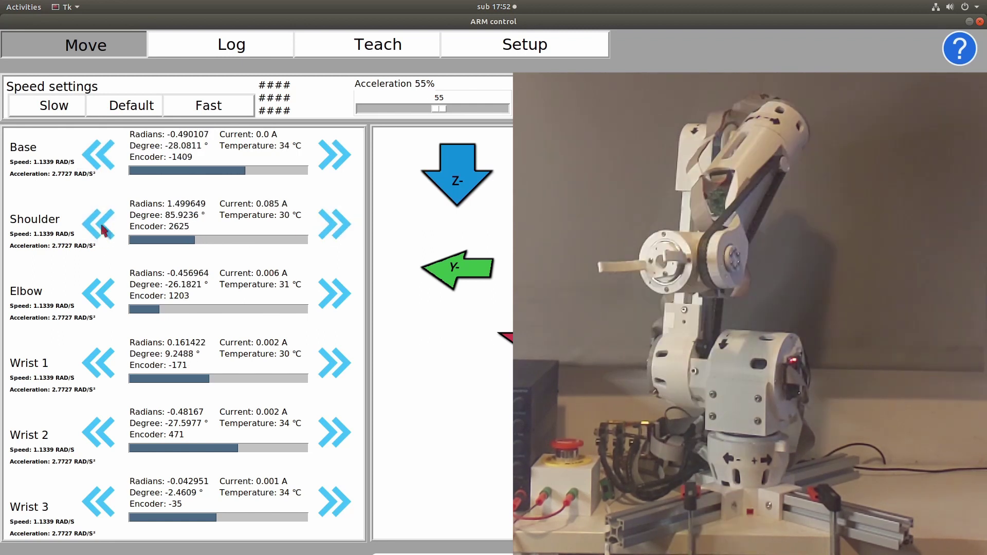
click(100, 221)
click(325, 234)
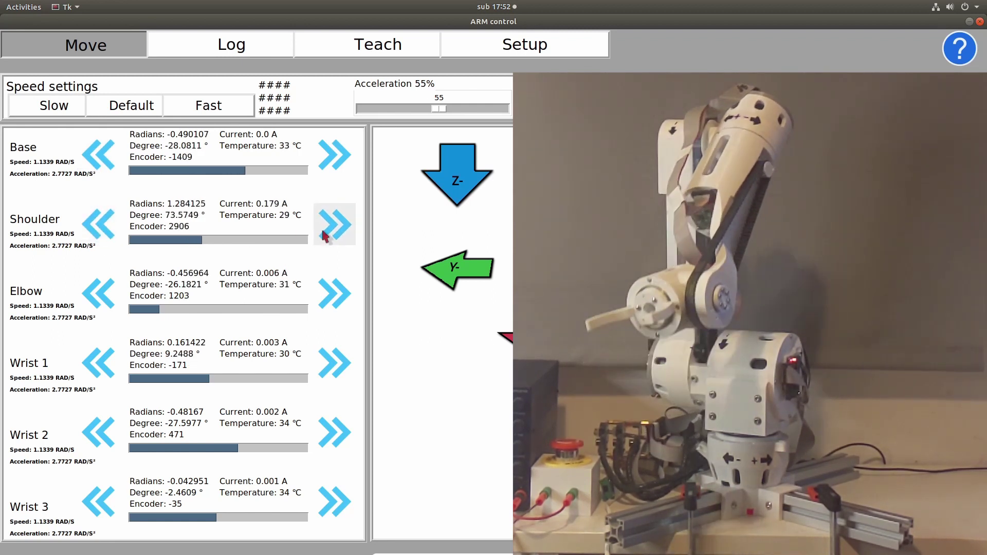
Jog the Elbow both ways, then rotate Wrist 1 and Wrist 2 negative.
click(332, 292)
click(100, 295)
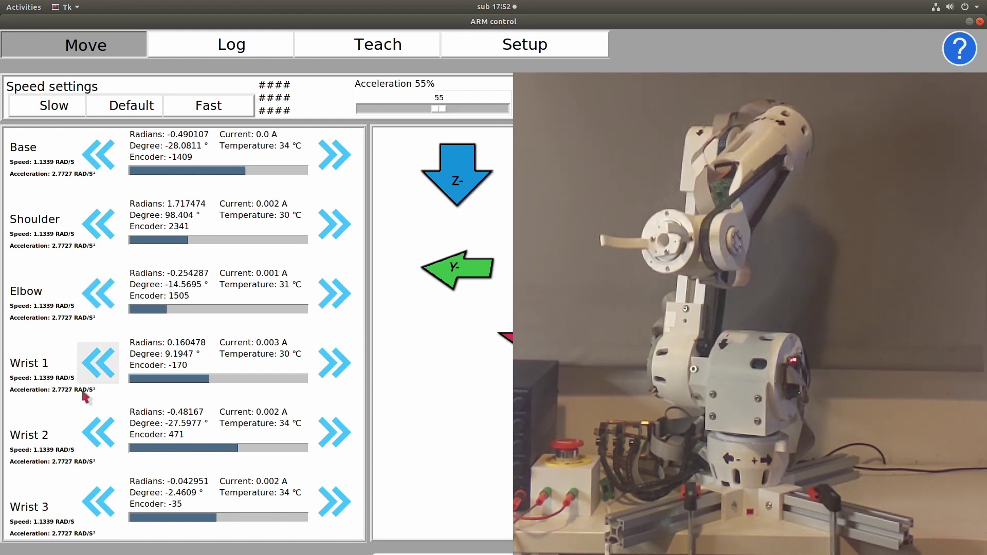
click(101, 369)
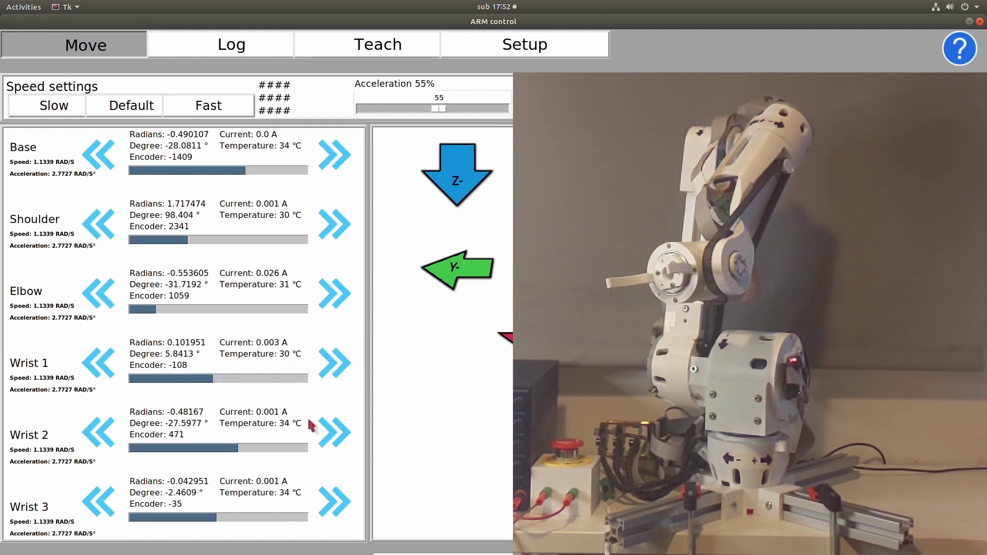
click(100, 432)
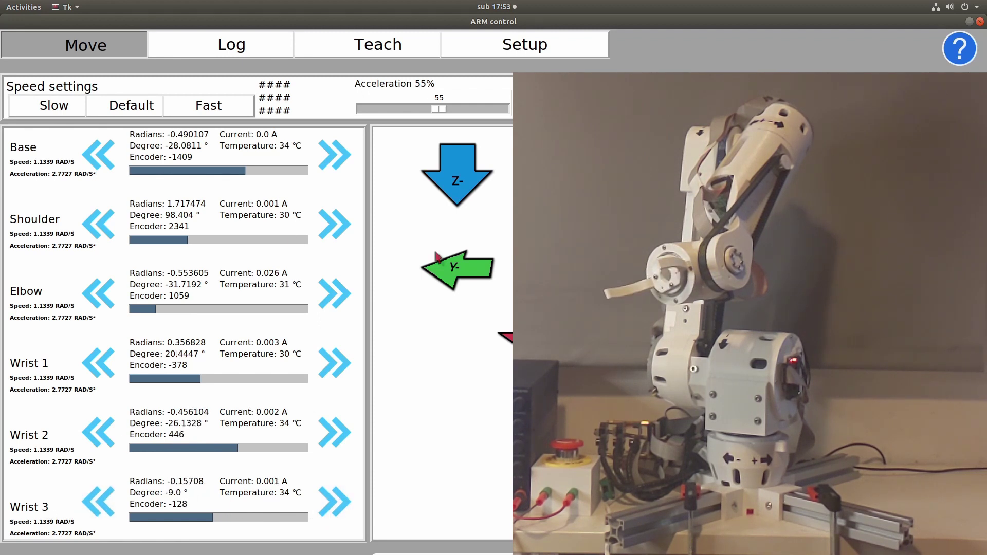
Apply the default joint speed of 1.2587 RAD/S and swing the Base joint to about -17.9°.
click(139, 104)
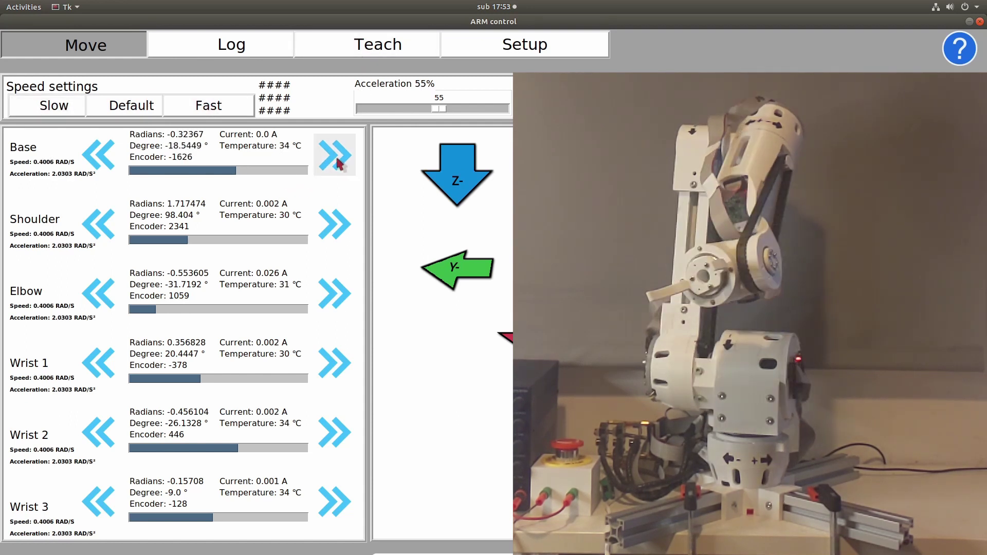
click(99, 169)
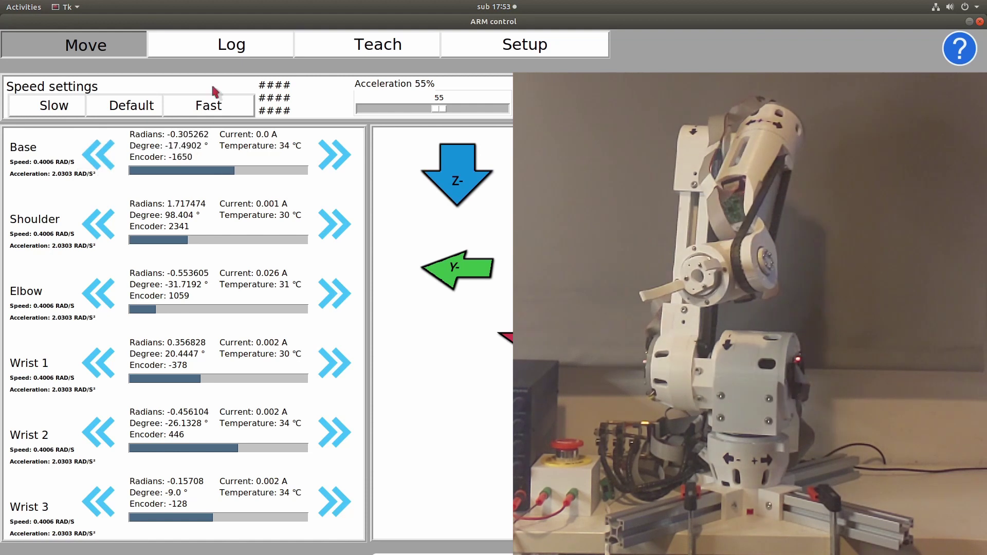
click(329, 154)
click(96, 150)
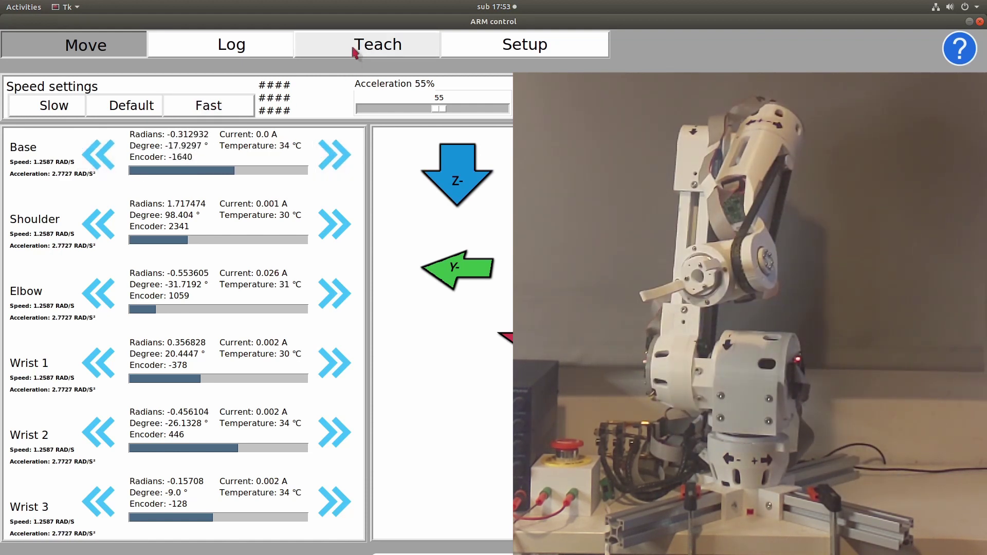
On the Teach page, activate gravity compensation on all joints.
click(355, 51)
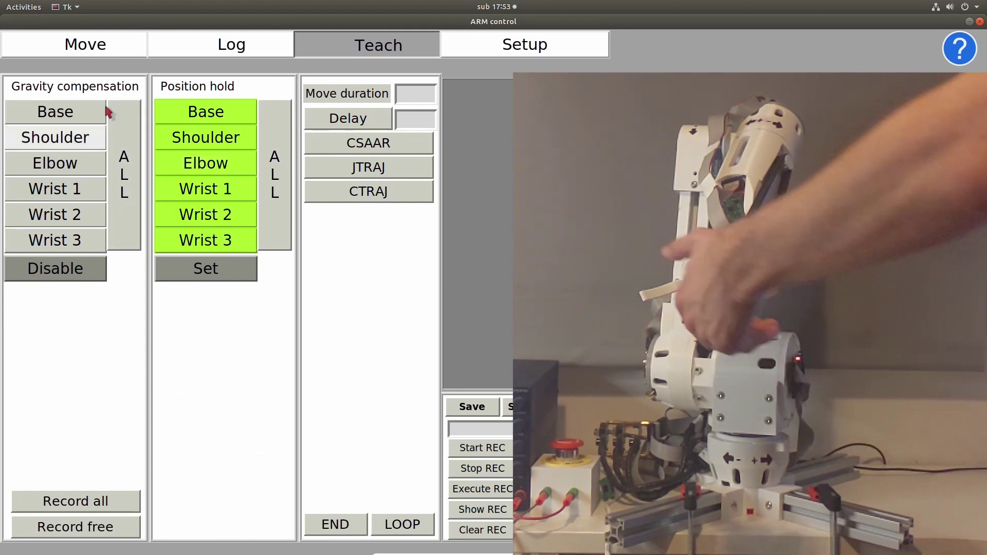
click(124, 155)
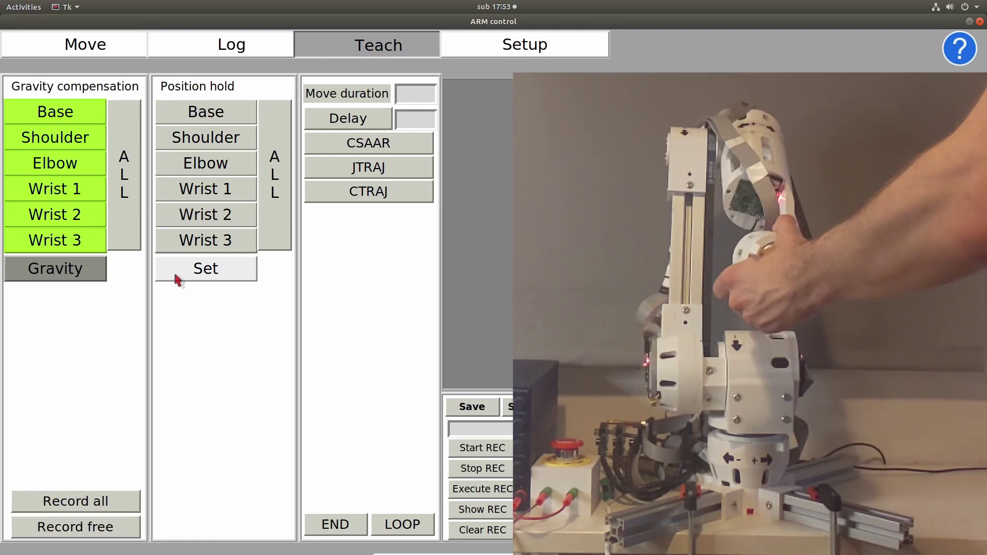
click(69, 265)
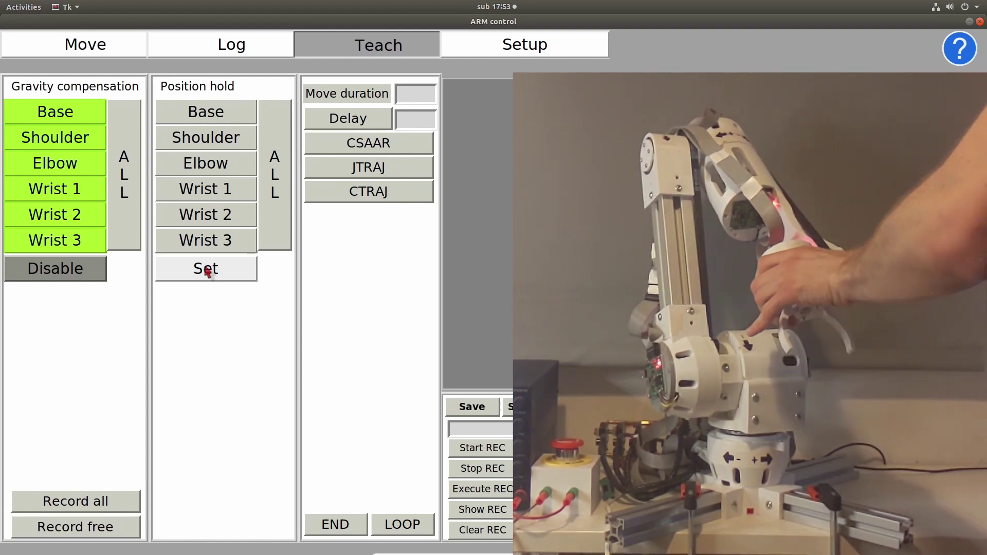
Apply position hold to all joints, then switch them back to gravity compensation.
click(280, 202)
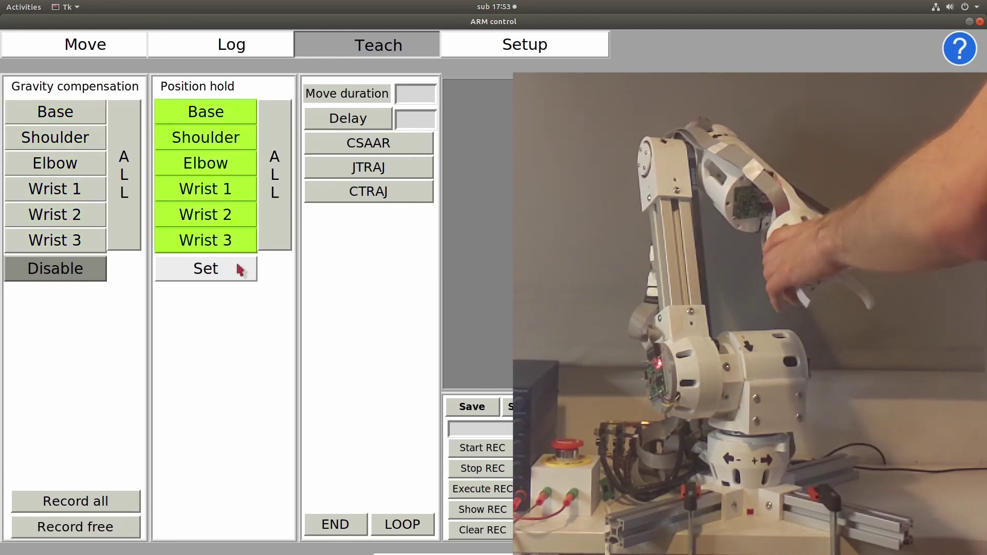
click(253, 268)
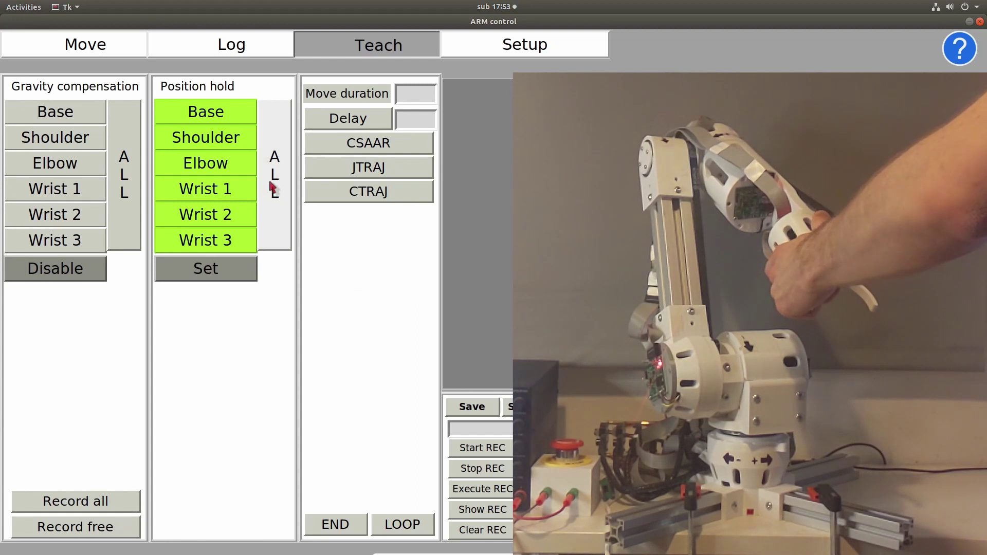
click(124, 175)
click(55, 268)
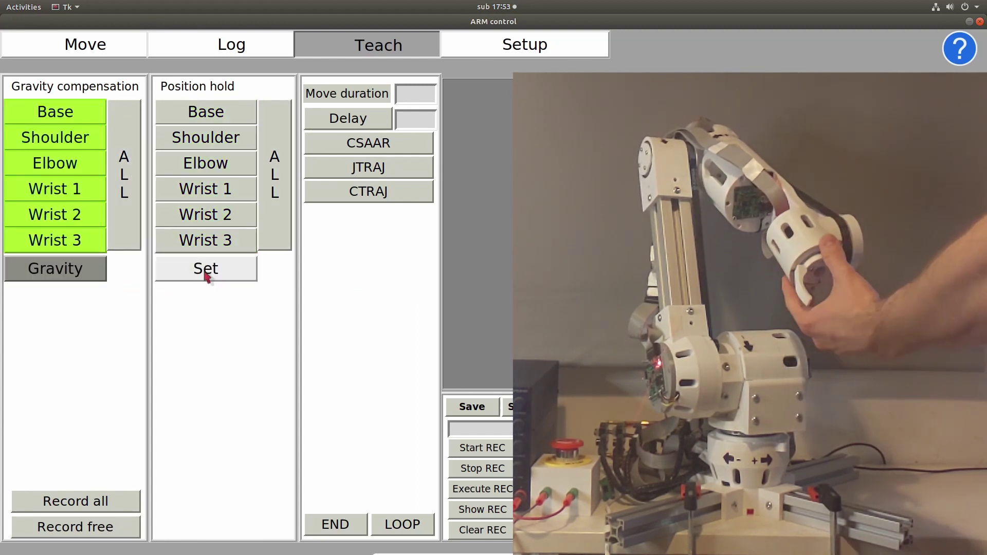
click(205, 273)
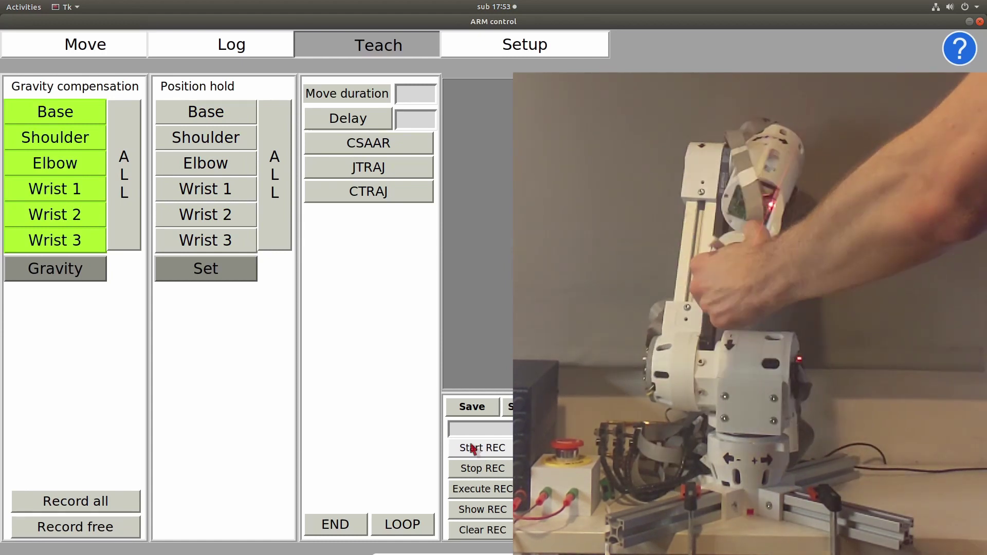
Record a hand-guided motion, lock joints in position hold, then plot and close the trajectories.
click(473, 449)
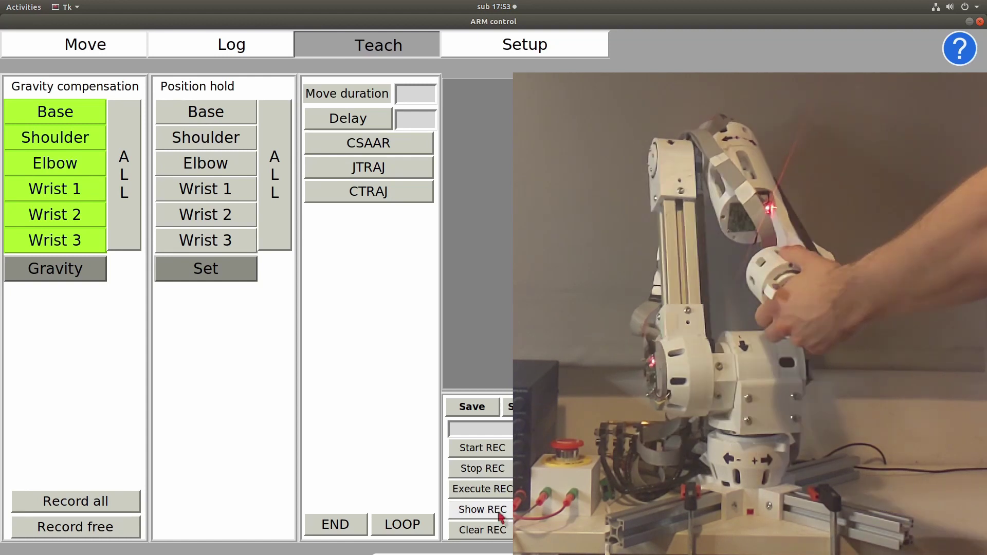
click(92, 266)
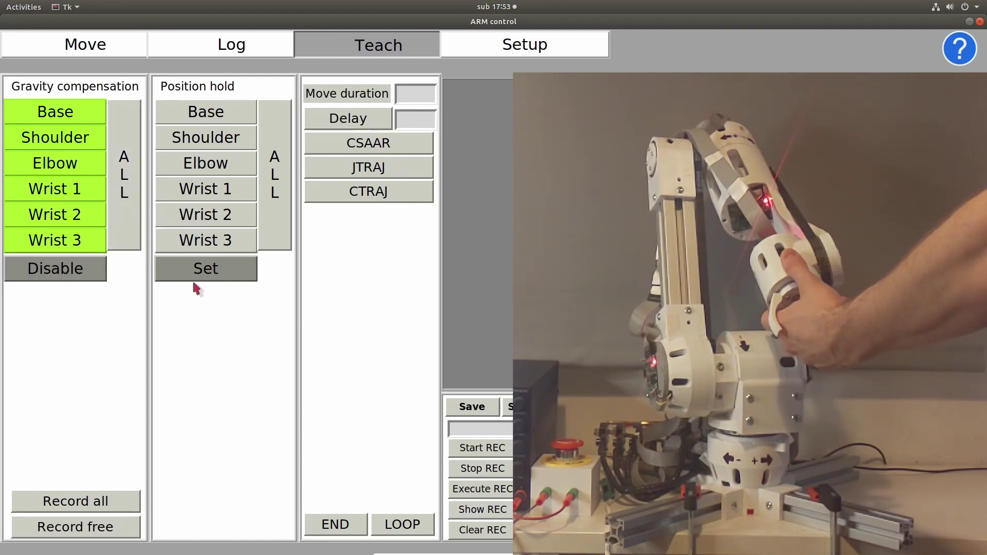
click(203, 281)
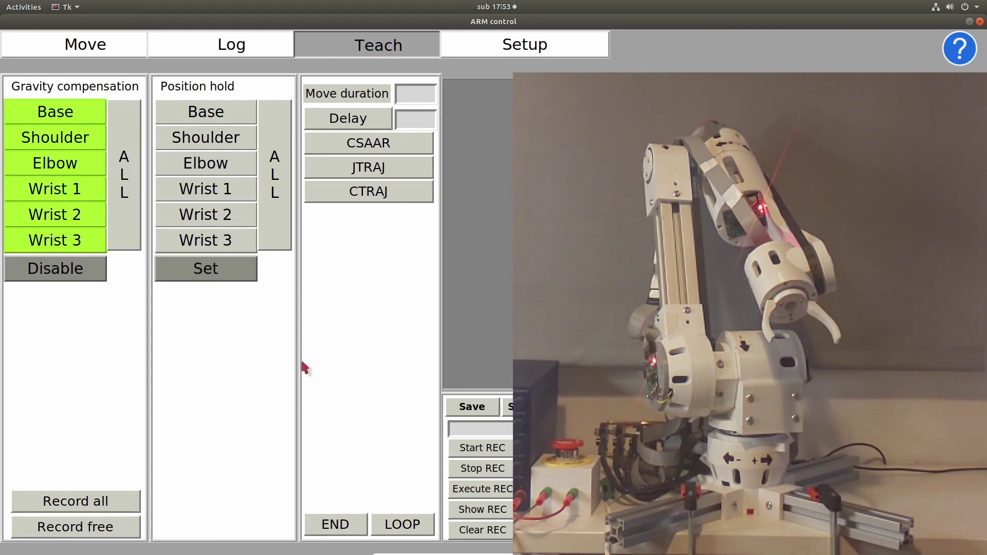
click(490, 511)
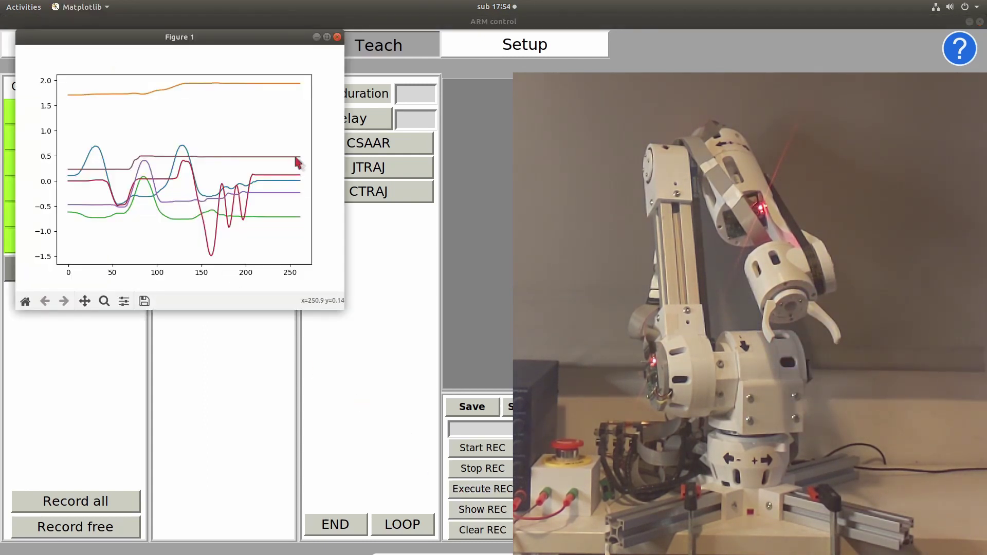
click(338, 37)
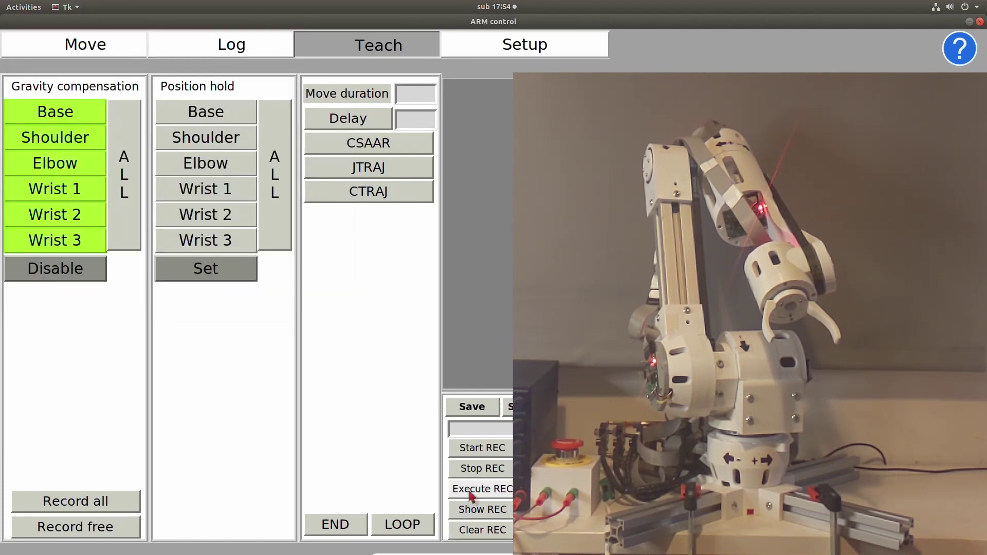
Replay the recording with Execute REC, ending at tool X 0.1736, Y -0.0107, Z 0.2887.
click(471, 495)
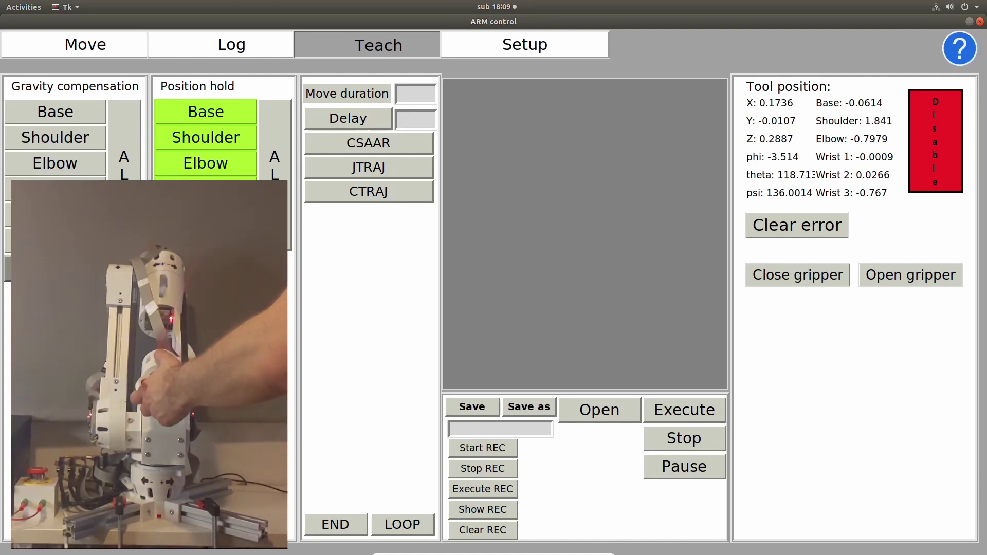
Restore gravity compensation, set move duration 1, and add a CSAAR waypoint with a 1.5 delay.
click(124, 206)
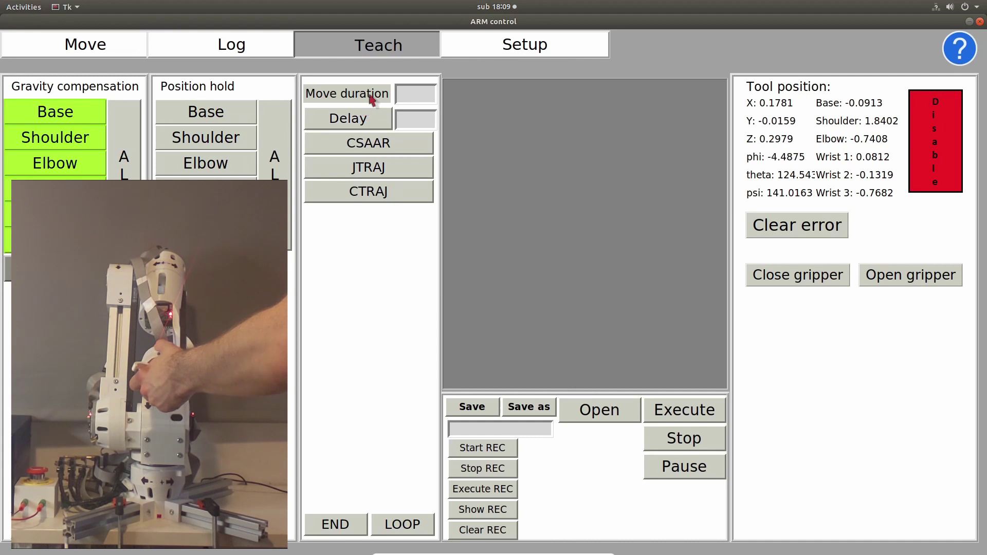
click(430, 94)
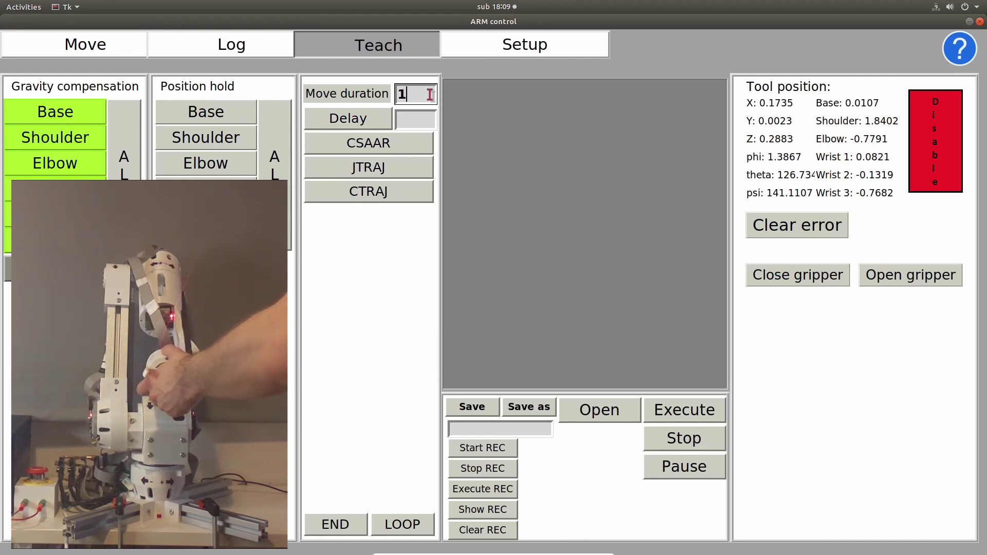
click(416, 146)
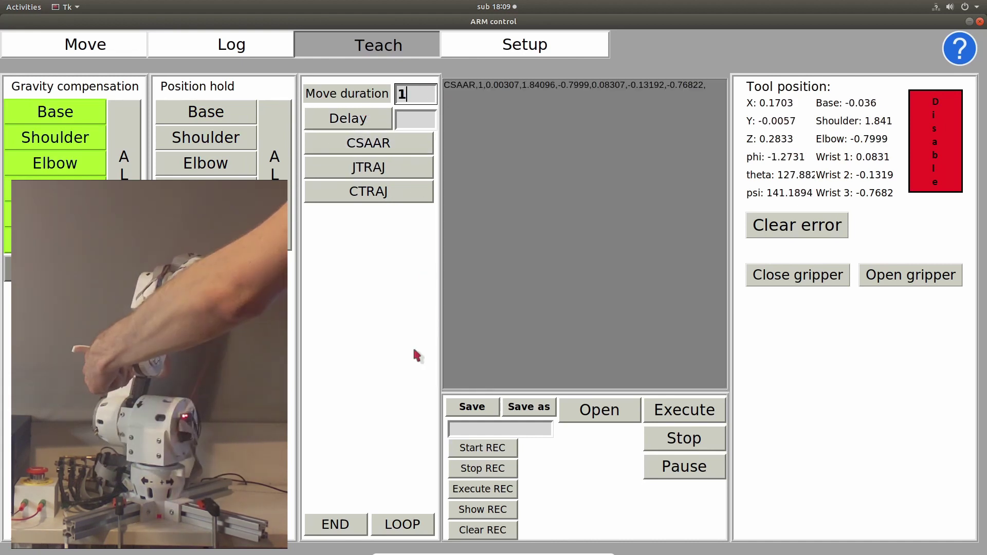
click(368, 119)
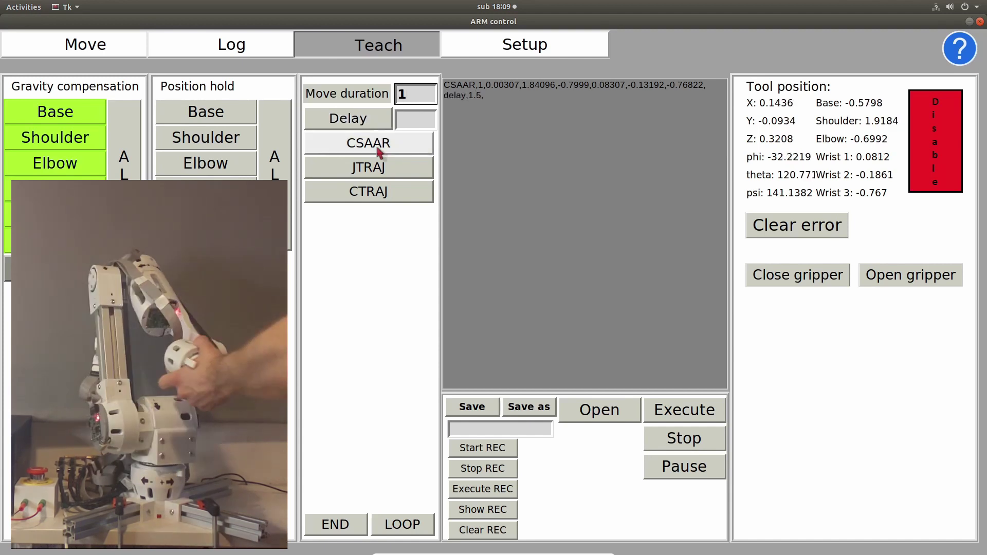
Add the second and third CSAAR waypoints, each followed by a 1.5 delay.
click(378, 149)
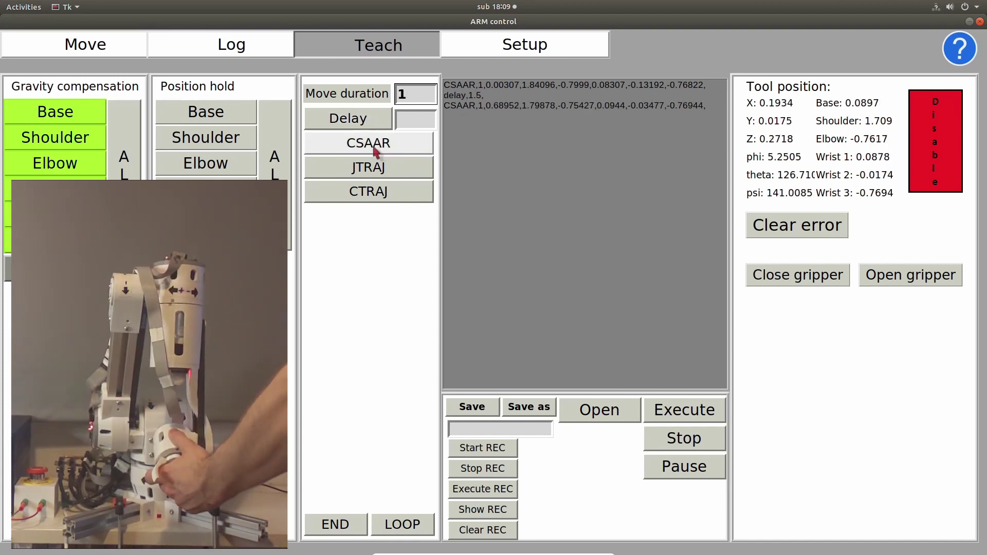
click(364, 119)
click(370, 147)
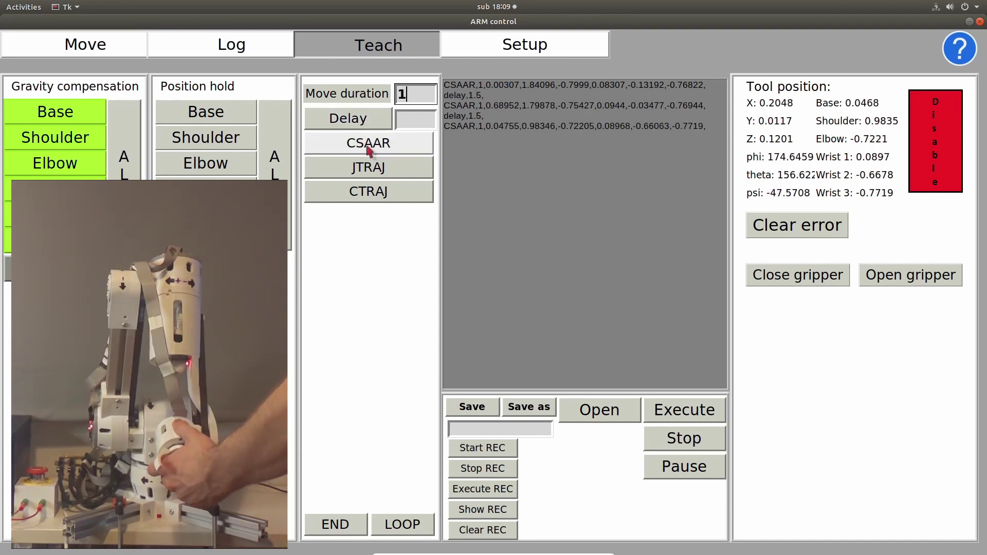
click(362, 121)
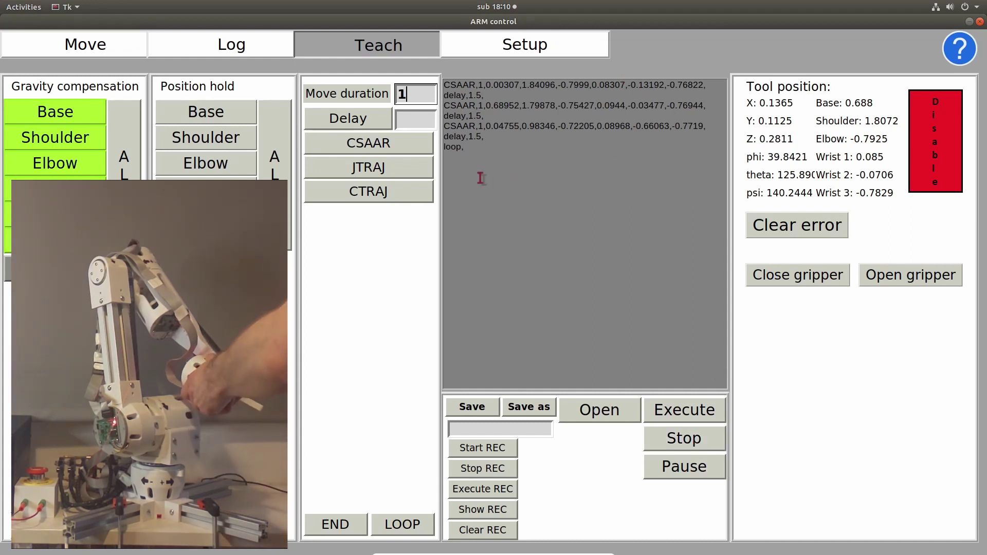
Set compliance to 97% on the Setup page, bringing K1 down to 0.734.
click(516, 48)
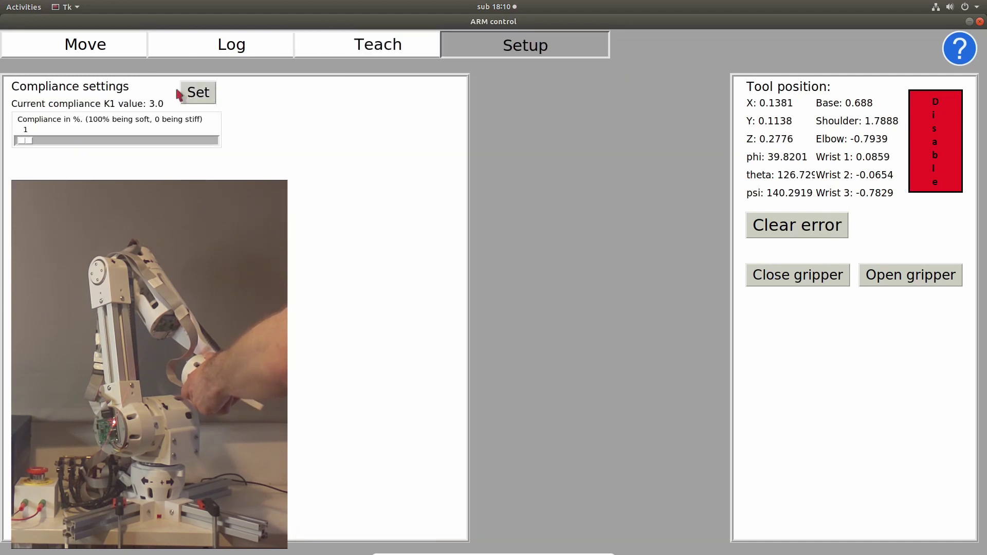
click(197, 100)
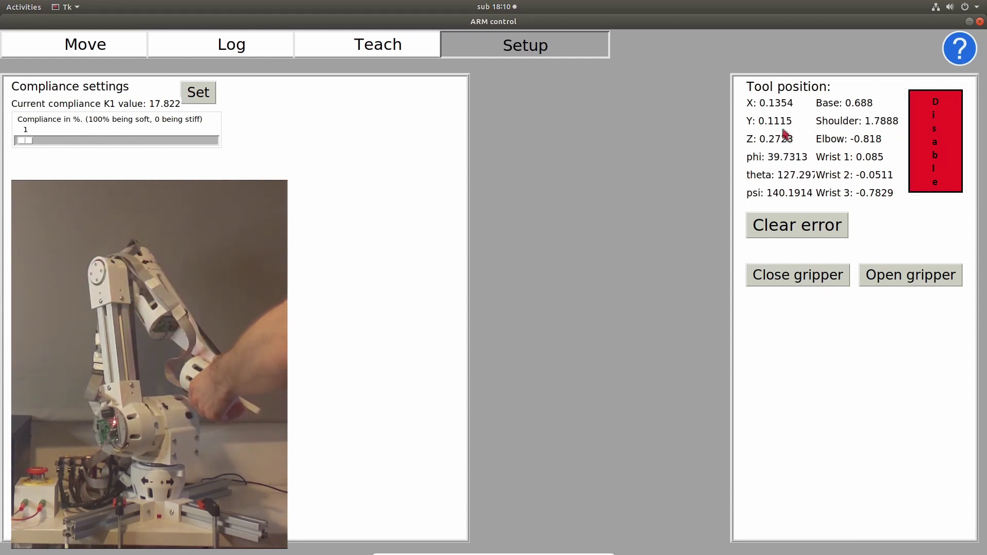
click(208, 98)
Disable and re-enable the arm motors.
click(942, 150)
click(942, 148)
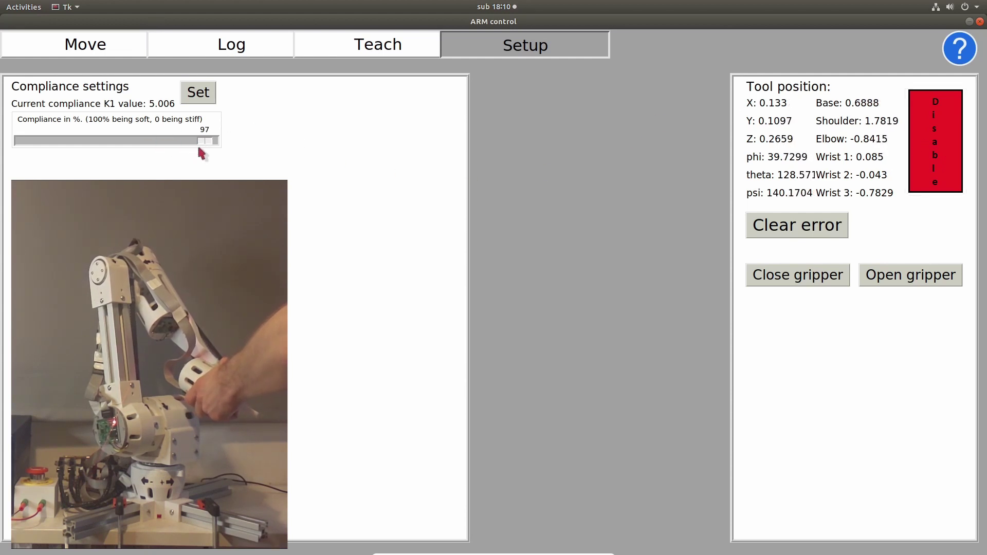
click(933, 149)
click(933, 150)
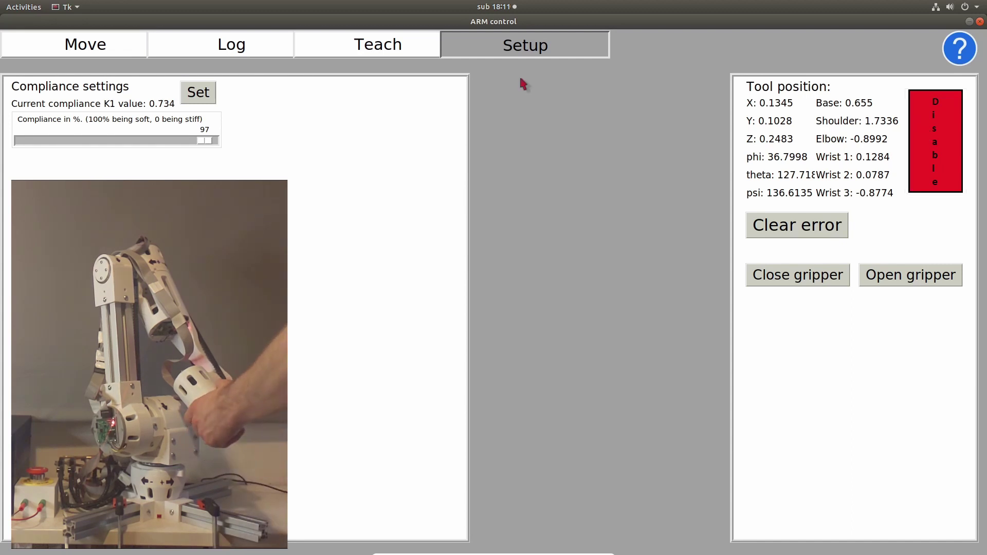
Return to the teach program and toggle the arm motors off and back on.
click(306, 44)
click(940, 120)
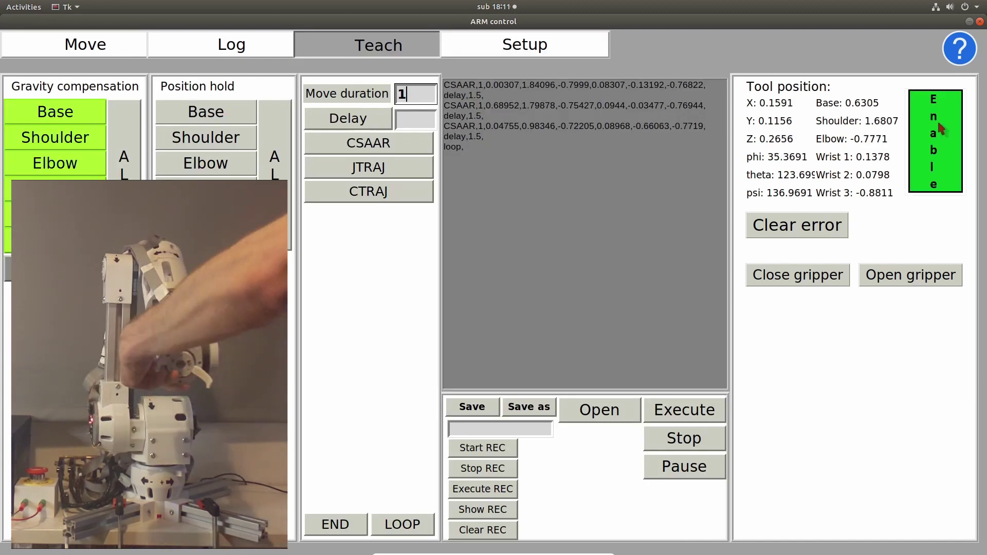
click(942, 117)
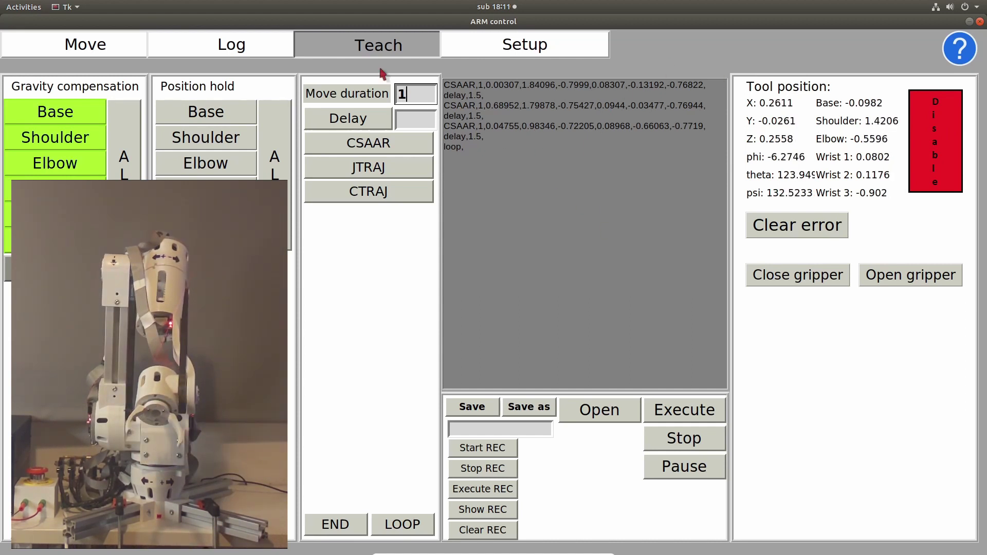
View the Log page, then rotate the Base joint on the Move page to -7.207°.
click(205, 45)
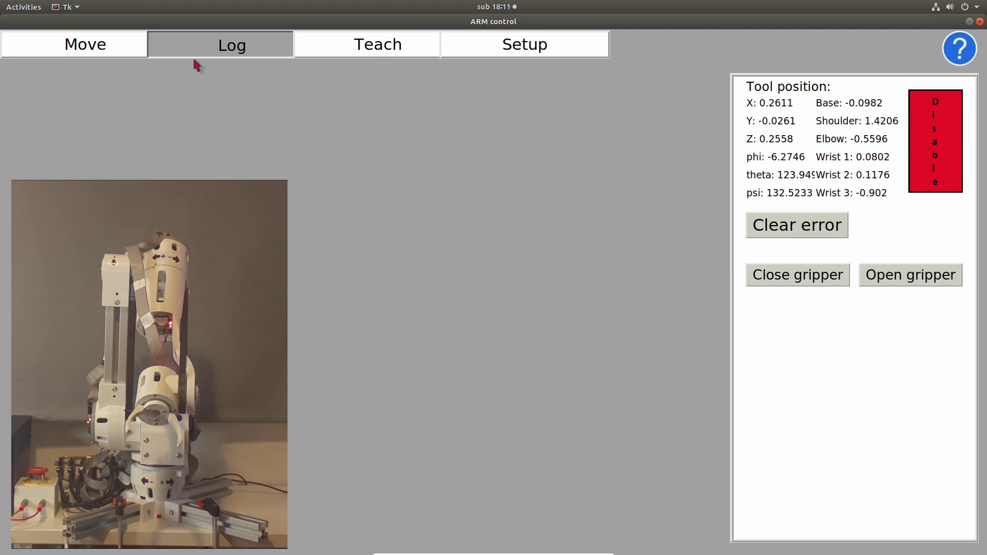
click(115, 49)
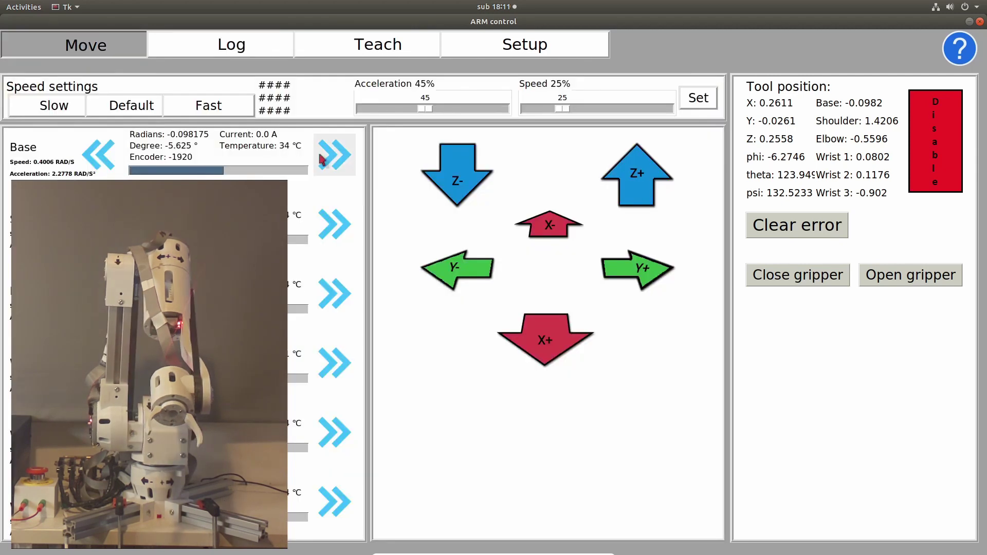
click(100, 155)
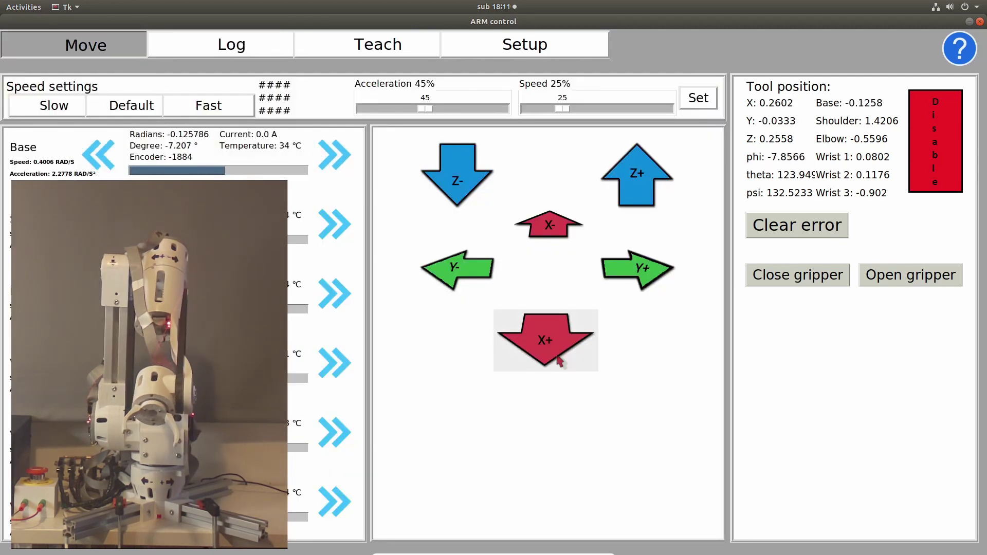